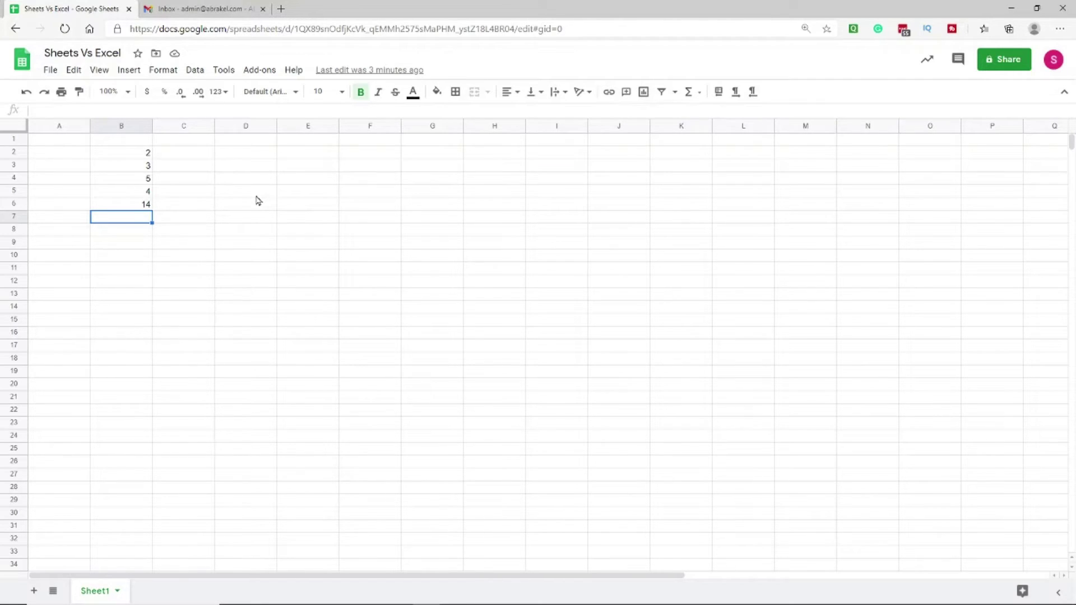
Step: Switch to the Gmail inbox browser tab
click(191, 8)
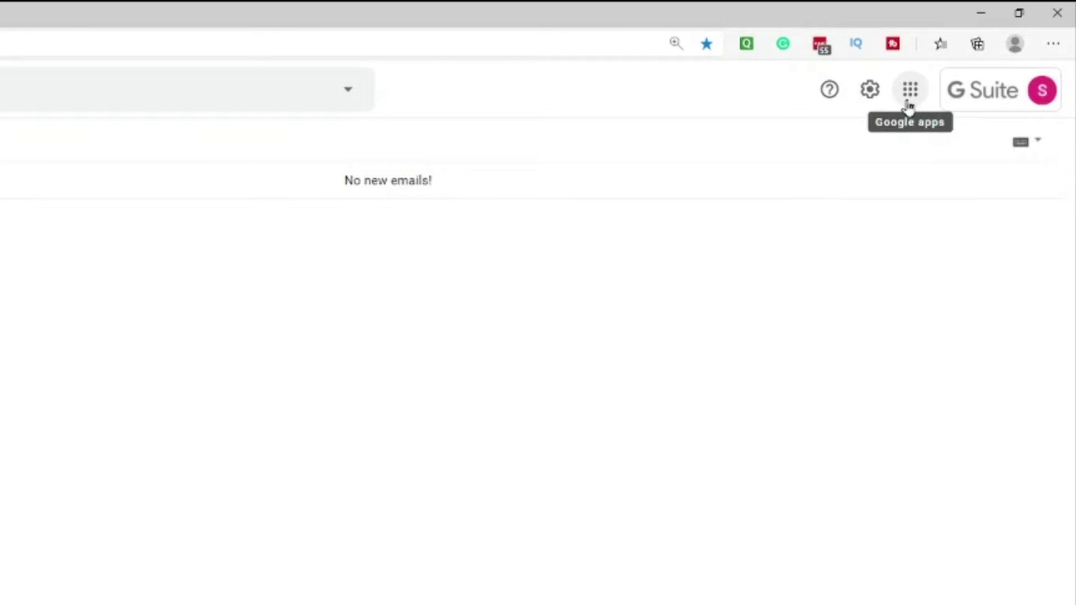
click(909, 106)
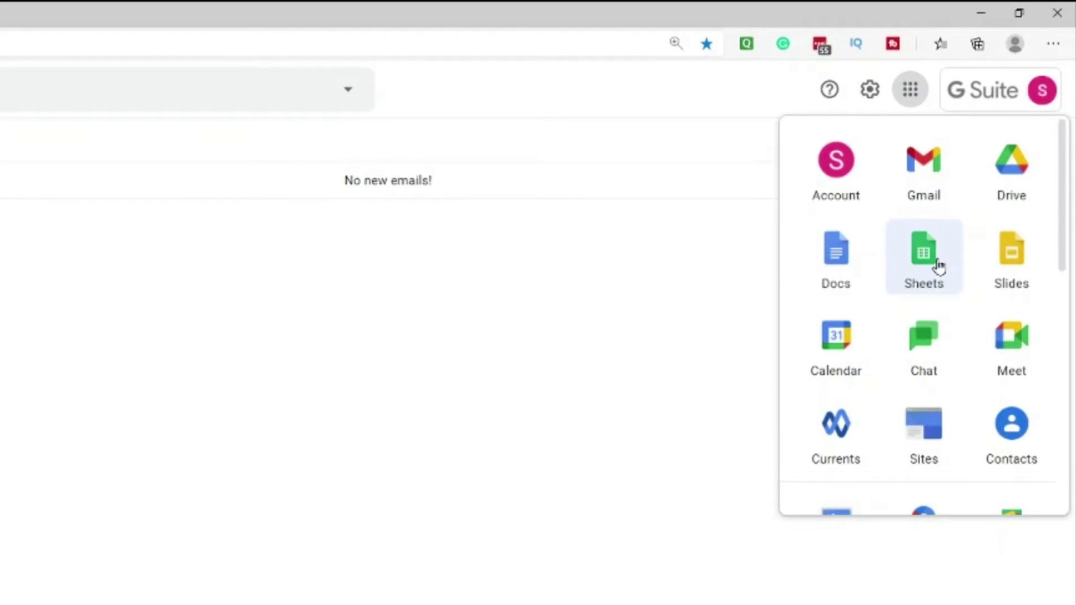
scroll(939, 267, down, 5)
scroll(939, 268, up, 5)
scroll(935, 269, down, 3)
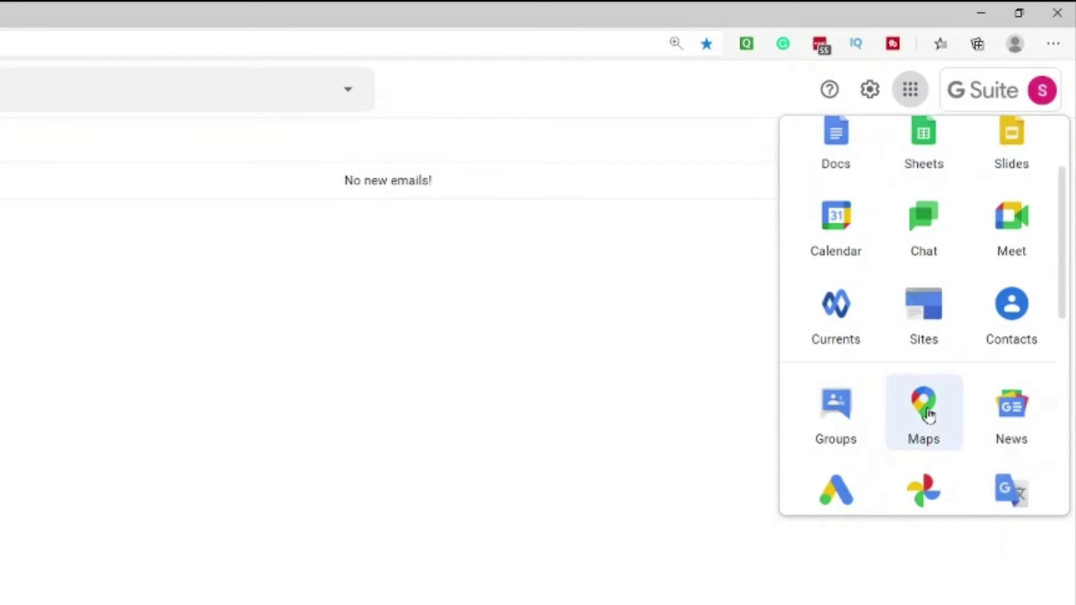
scroll(924, 426, up, 3)
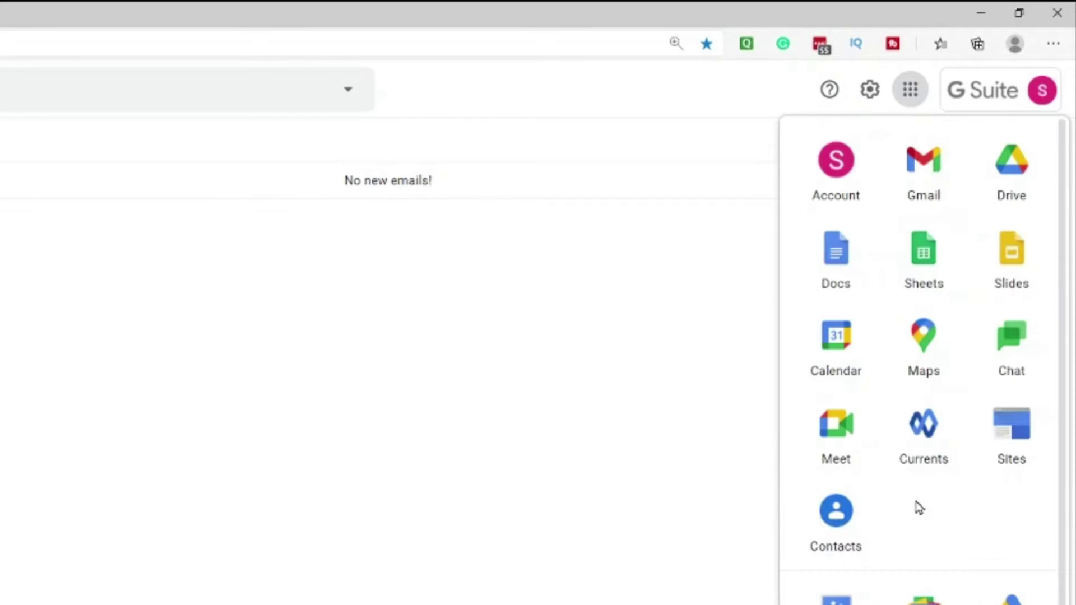
click(925, 268)
click(60, 16)
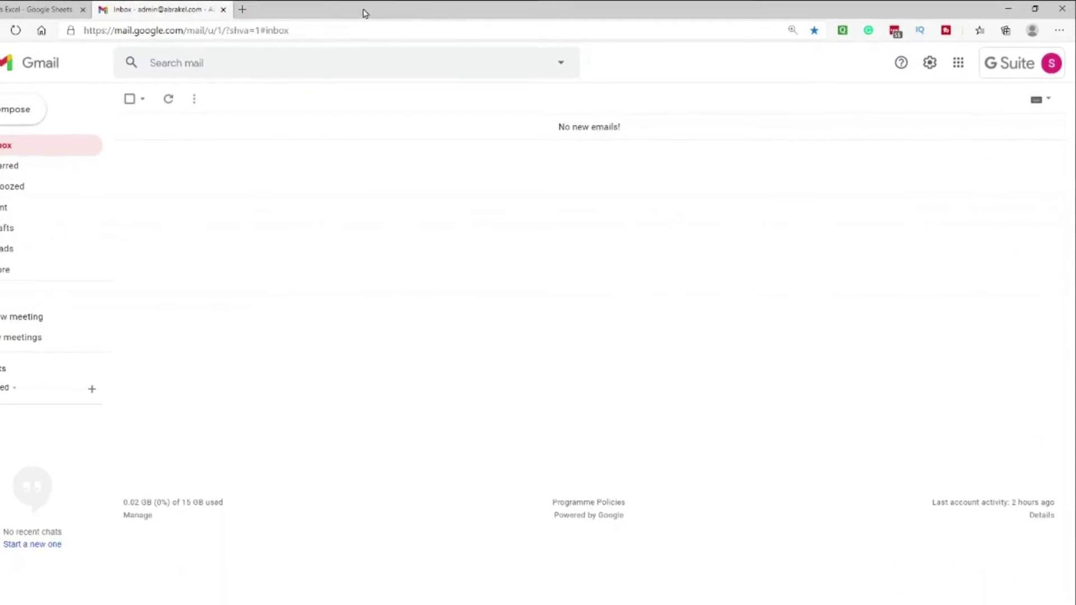
Step: Return to the Sheets Vs Excel tab and select the numbers in B2:B6
click(8, 5)
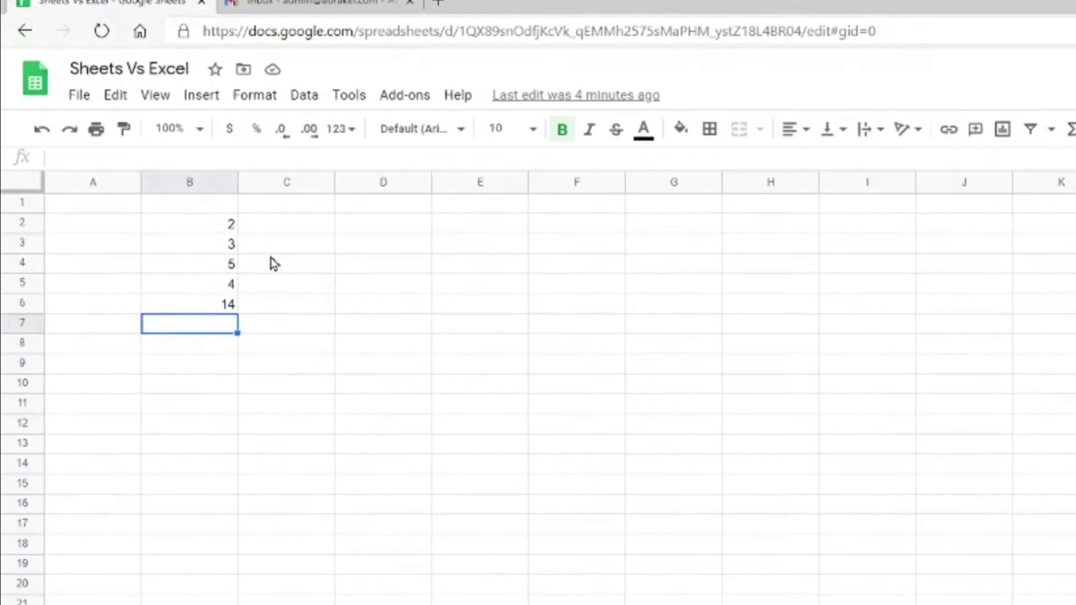
drag(216, 226, 225, 300)
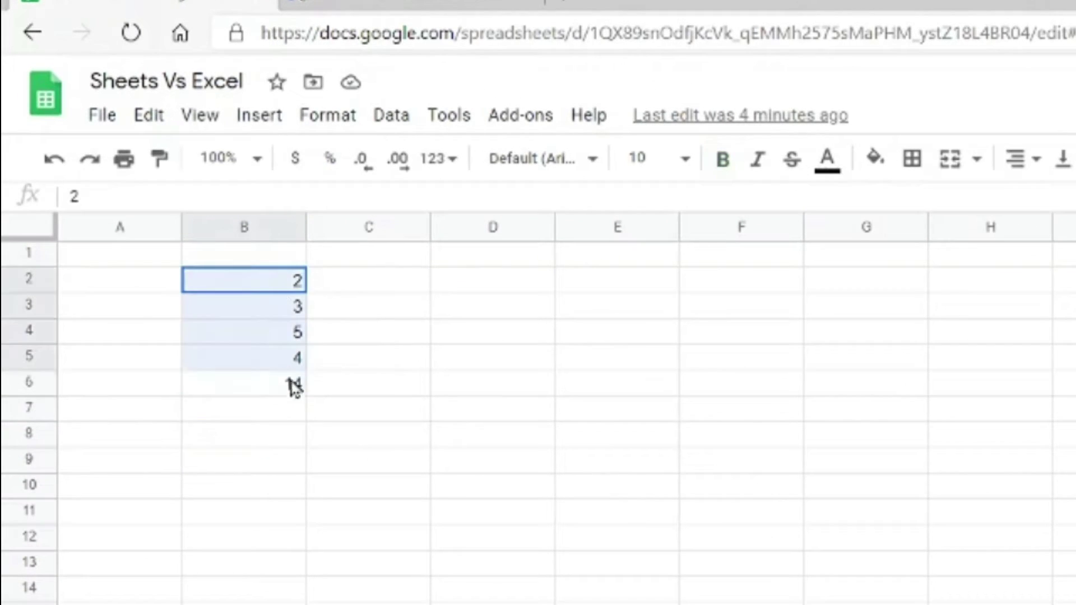
drag(294, 386, 297, 389)
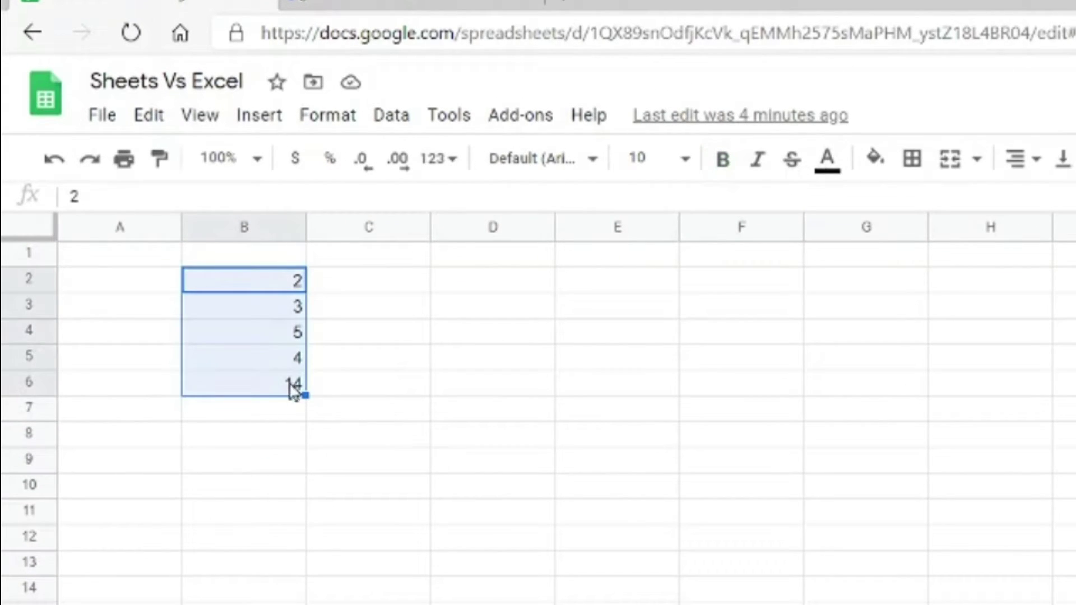
click(273, 410)
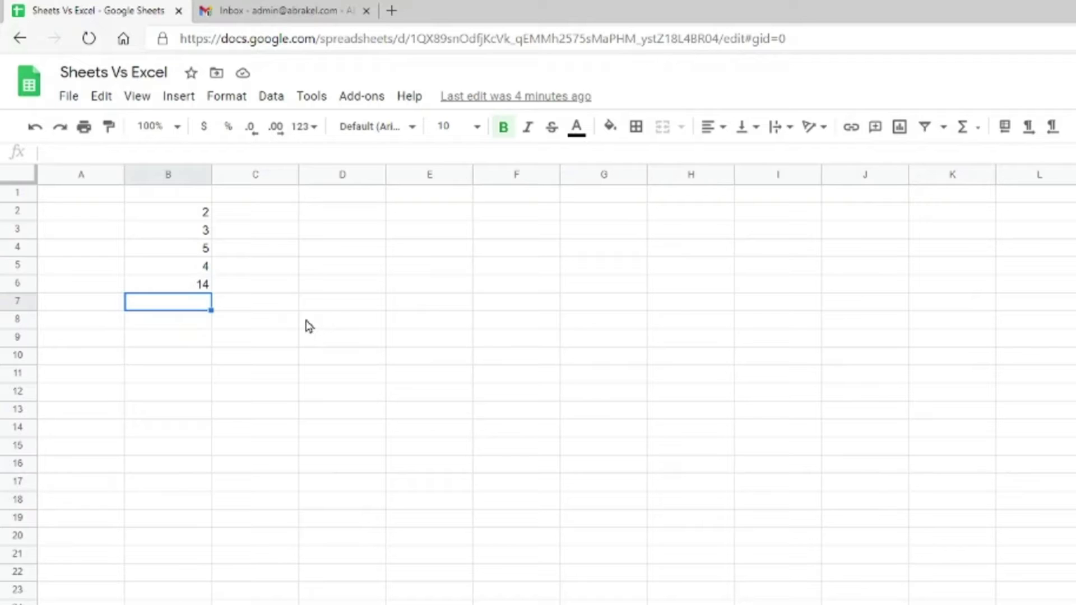
drag(199, 216, 199, 309)
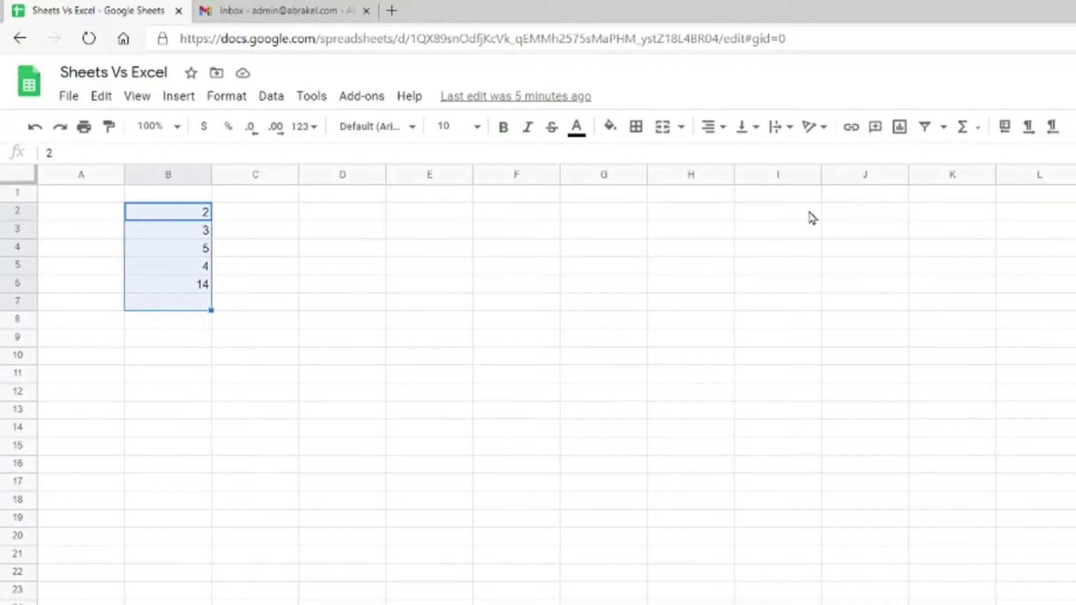
Step: Insert a quick SUM total from the Σ functions list, then clear it from B8
click(962, 132)
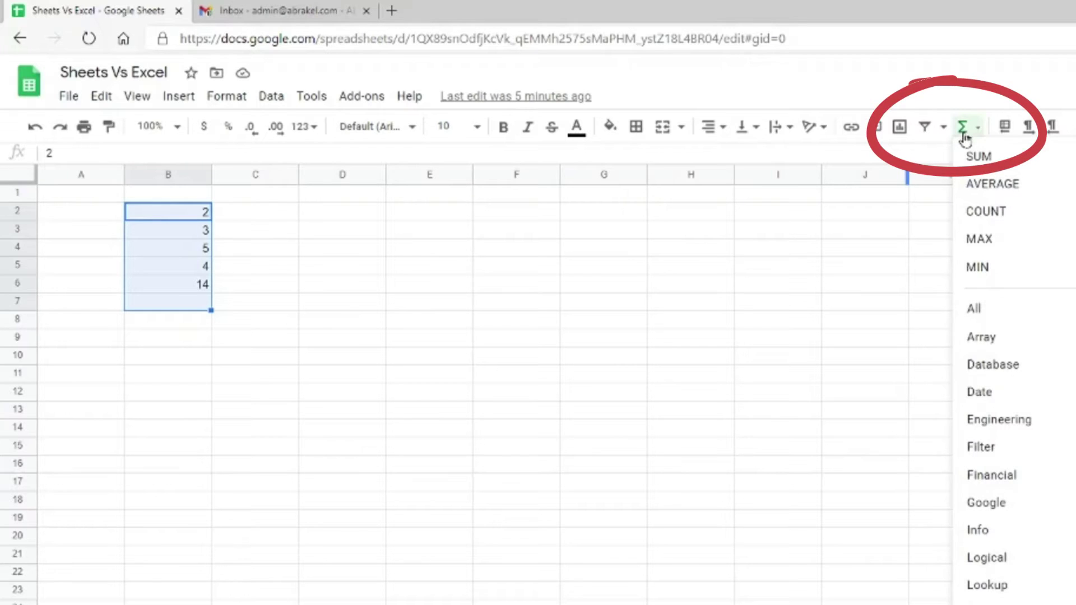
click(977, 157)
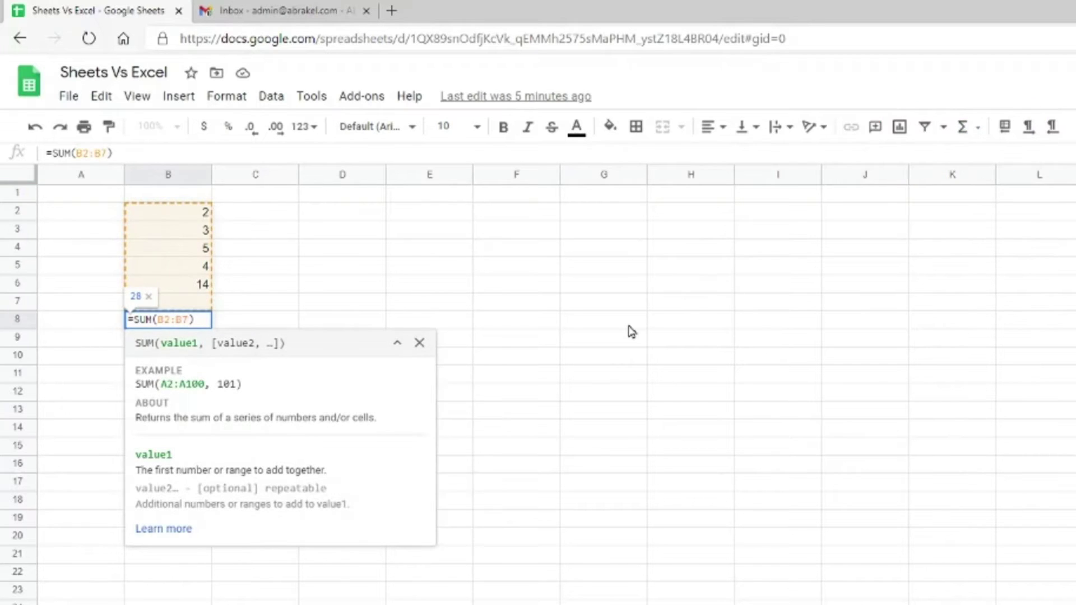
key(Return)
click(202, 320)
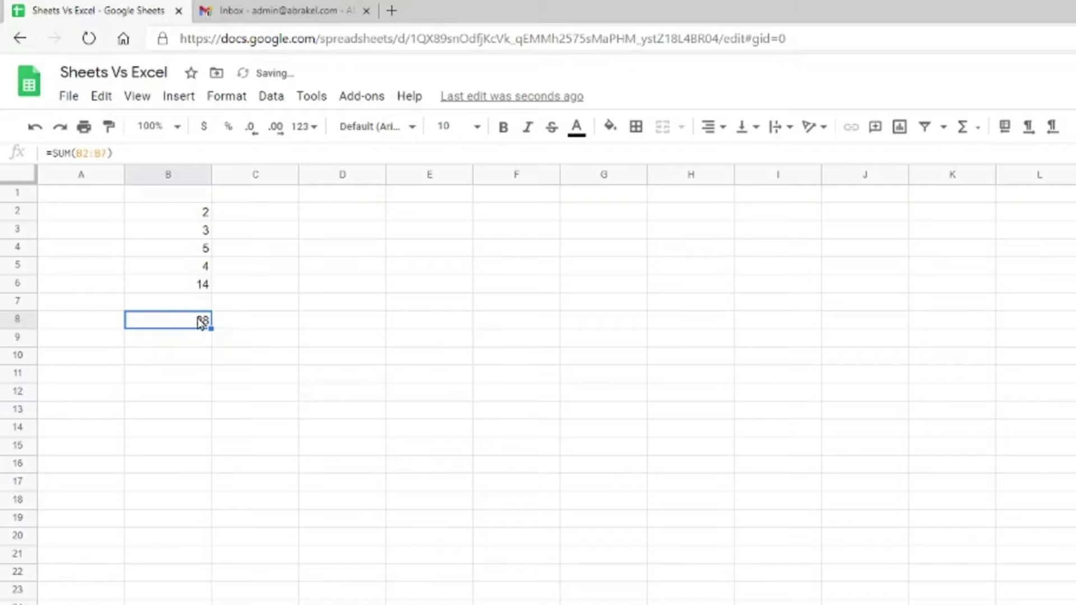
key(Delete)
Step: Enter =sum(B2:B6) in B7 for a total of 28
click(202, 306)
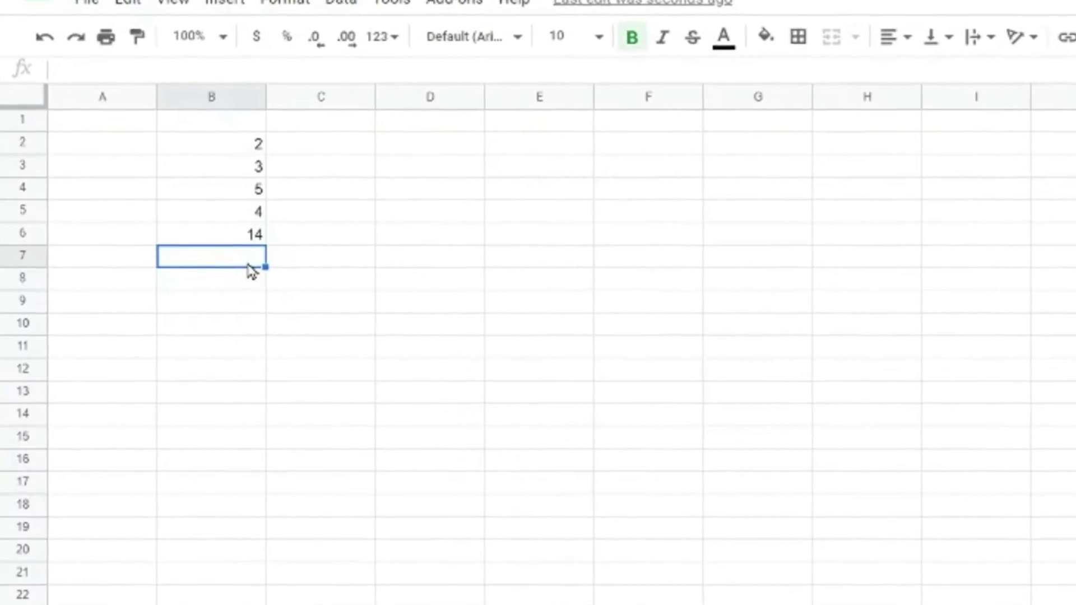
text(=sum)
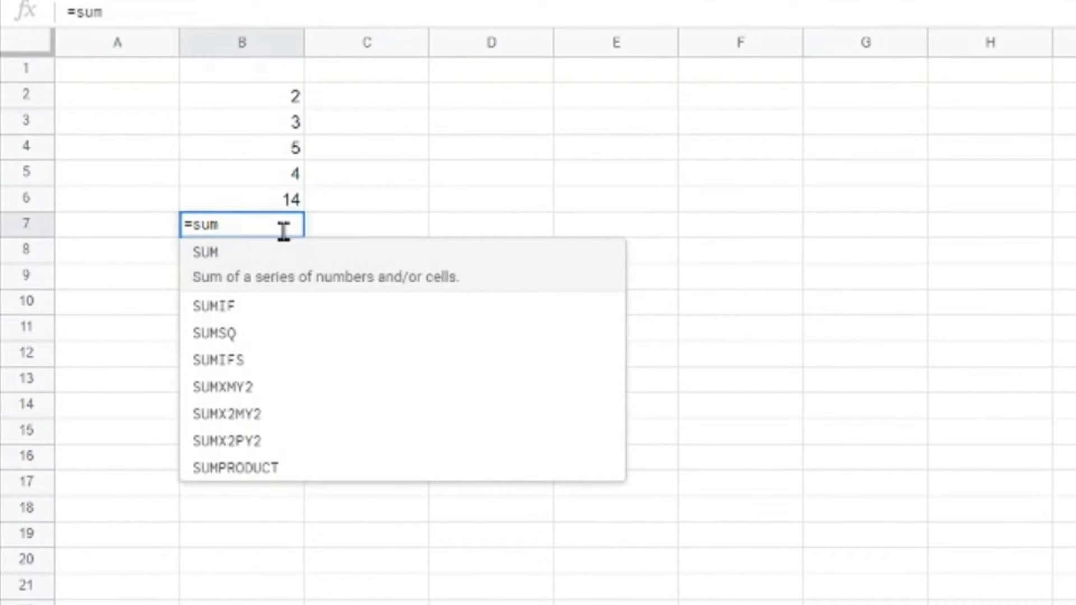
text(()
drag(280, 105, 265, 210)
text())
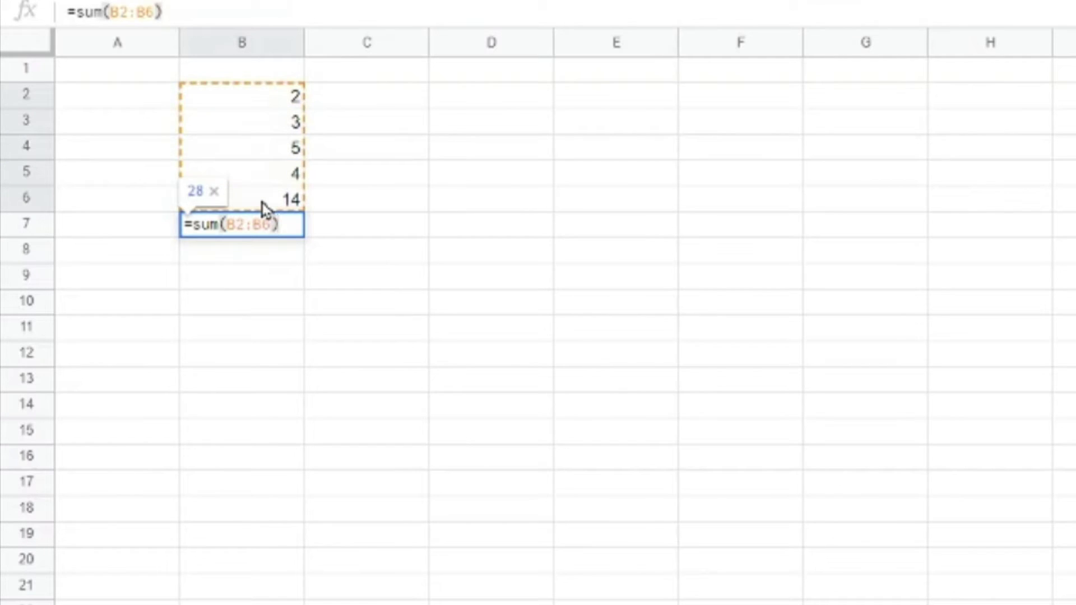
key(Return)
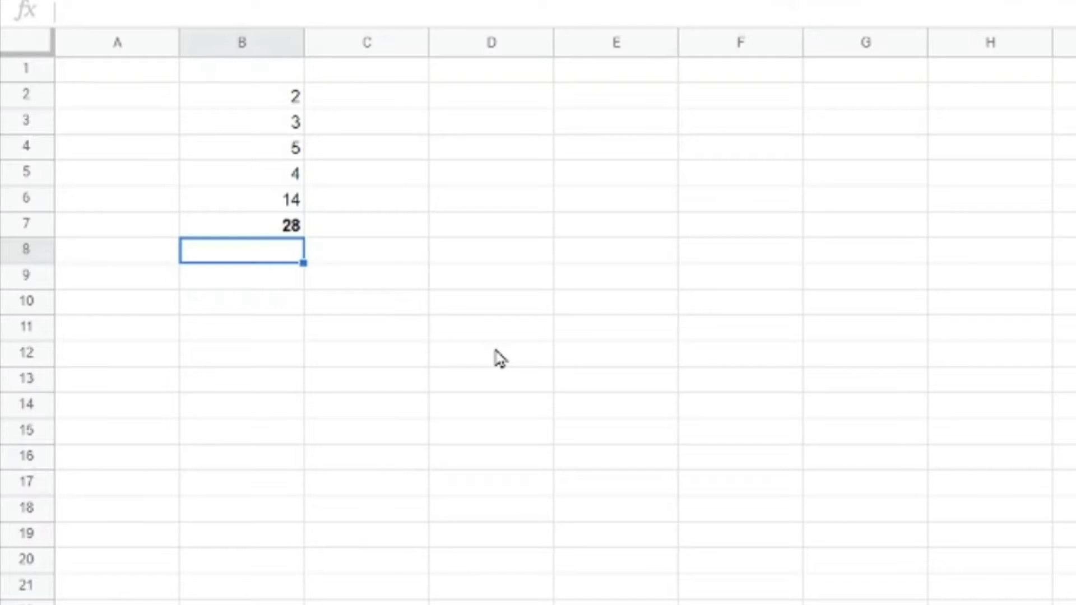
Step: Replace B7's total with =AVERAGE(B2:B6), showing 5.6, then delete it
click(280, 233)
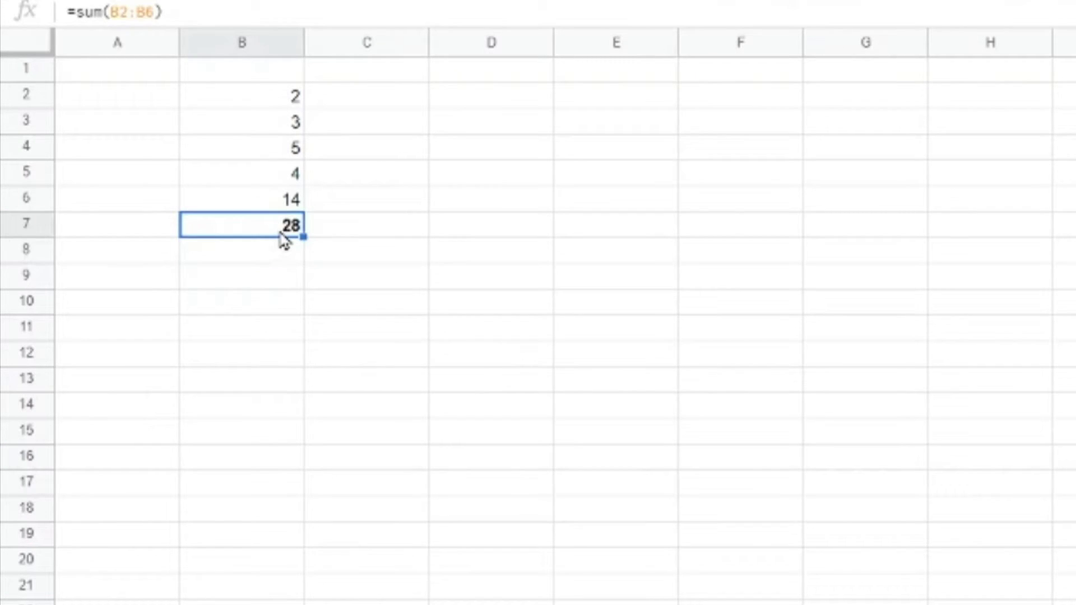
text(=ave)
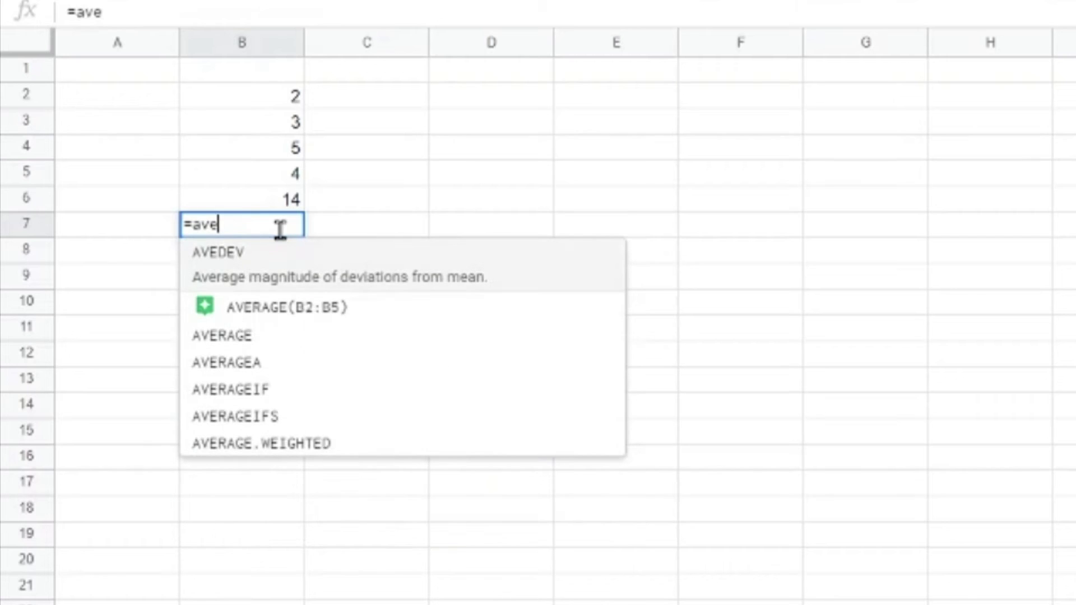
text(ra)
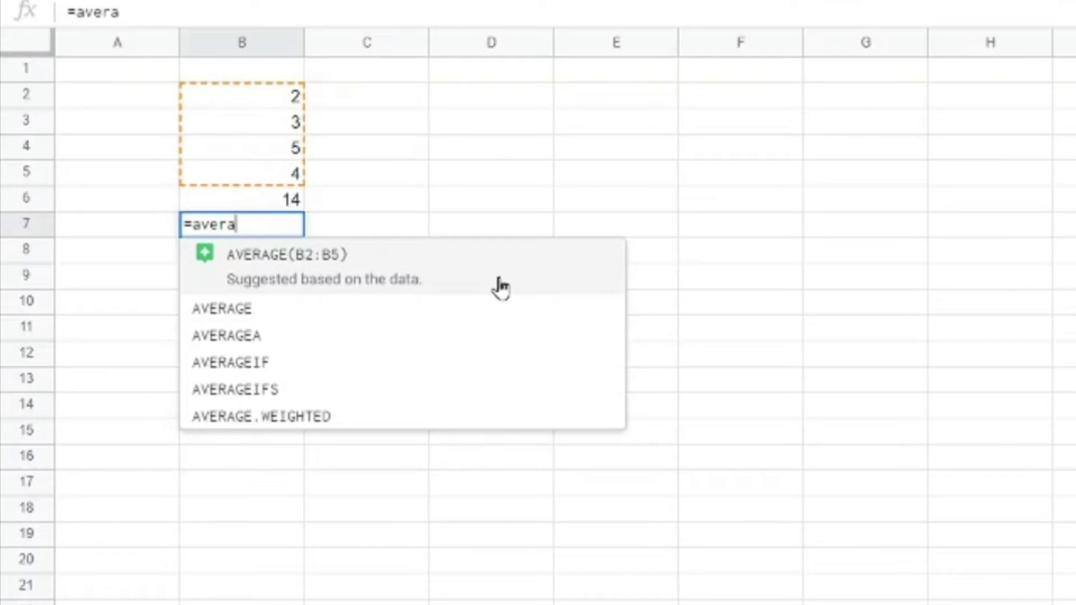
click(415, 285)
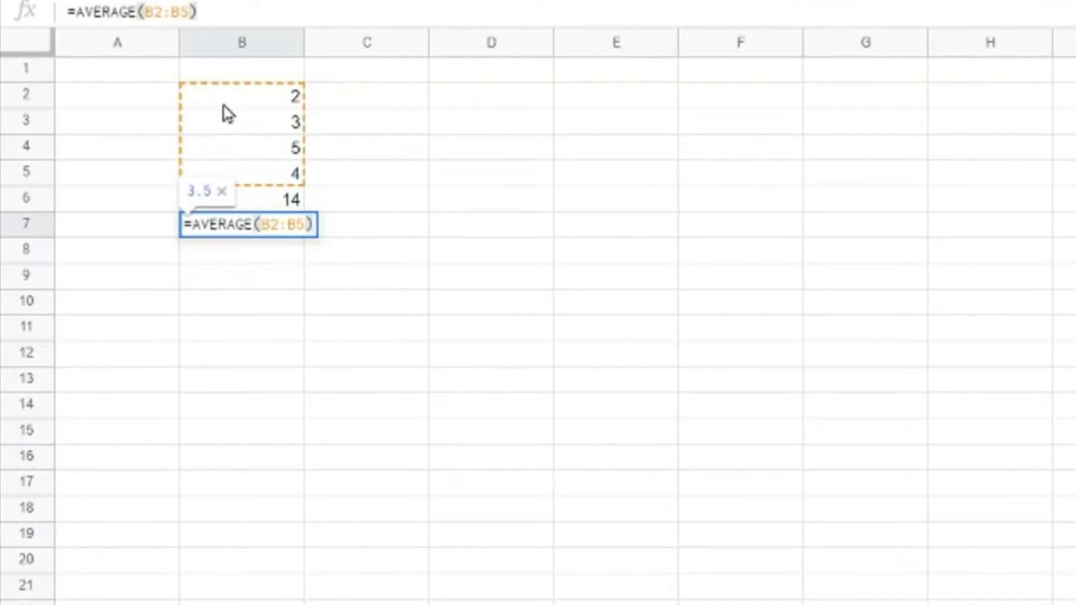
click(189, 12)
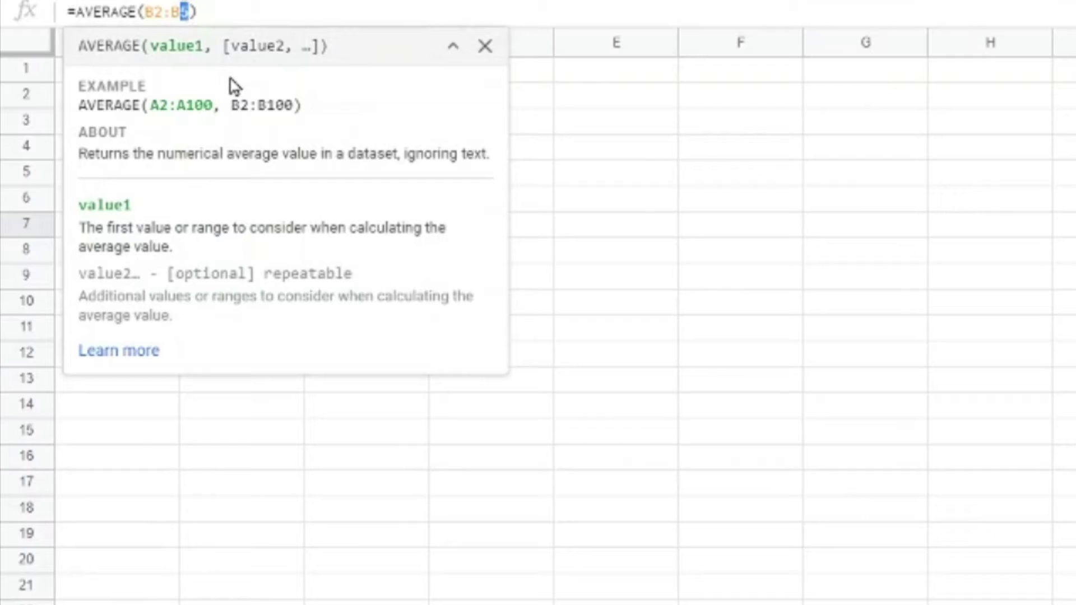
text(6)
key(Return)
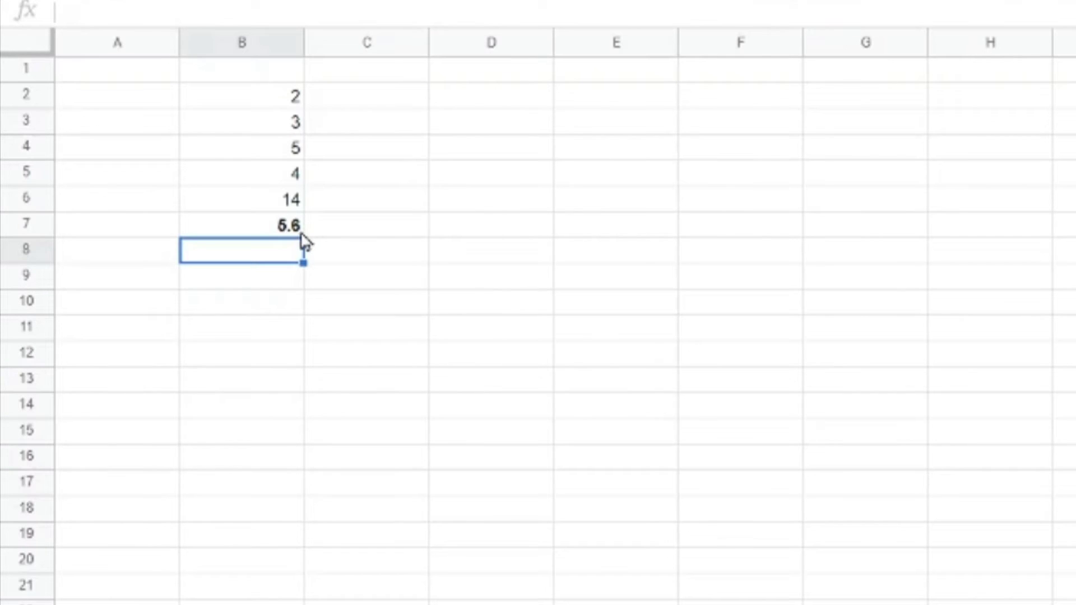
click(283, 227)
key(Delete)
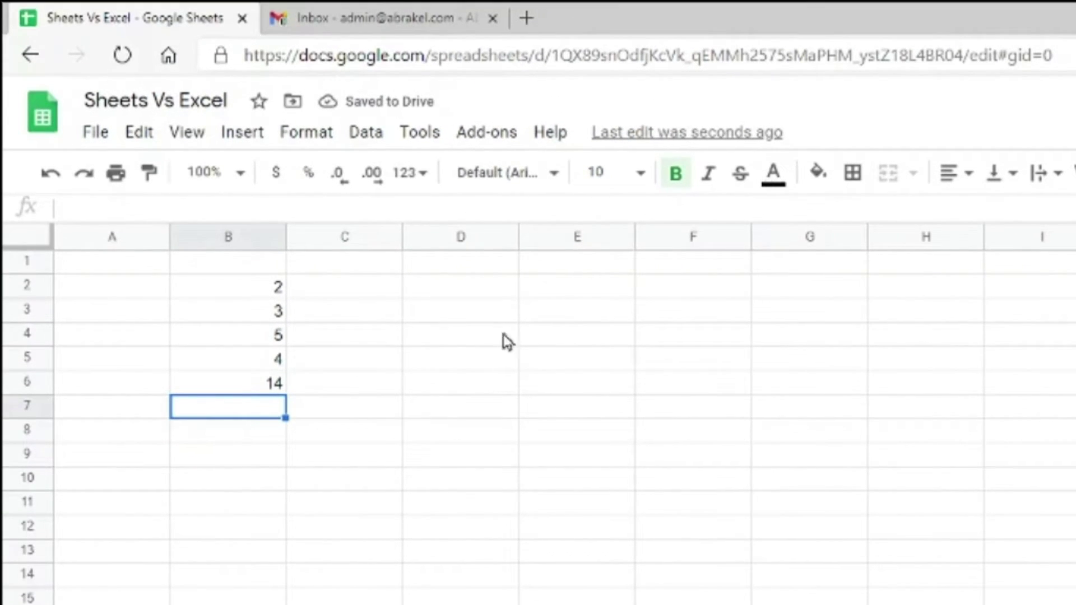
Step: Insert the AVERAGE function into B7 through Help's menu search for 'avera'
click(548, 133)
click(603, 176)
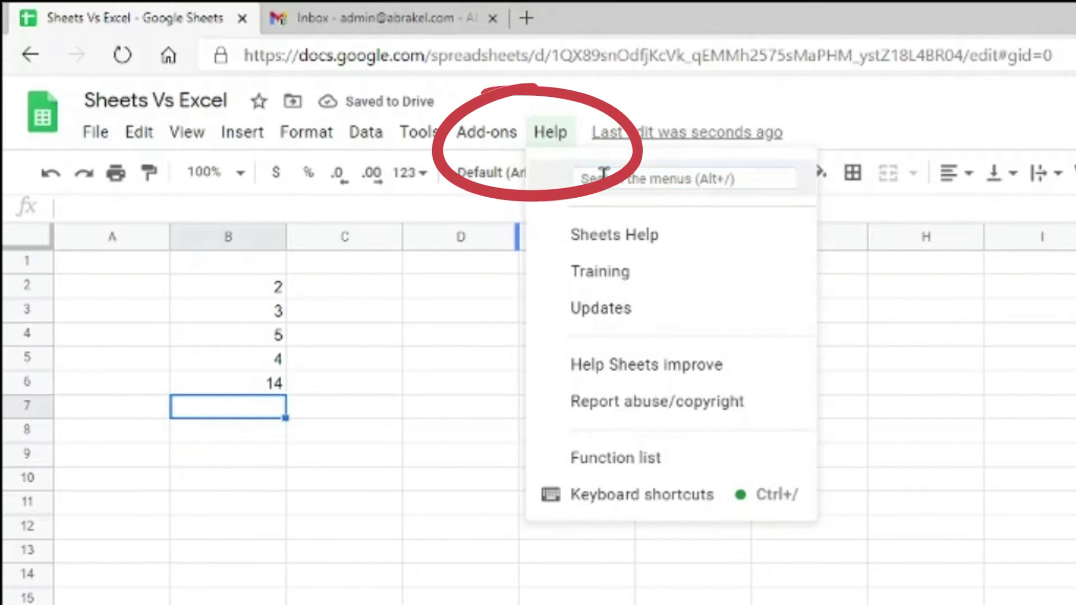
text(avera)
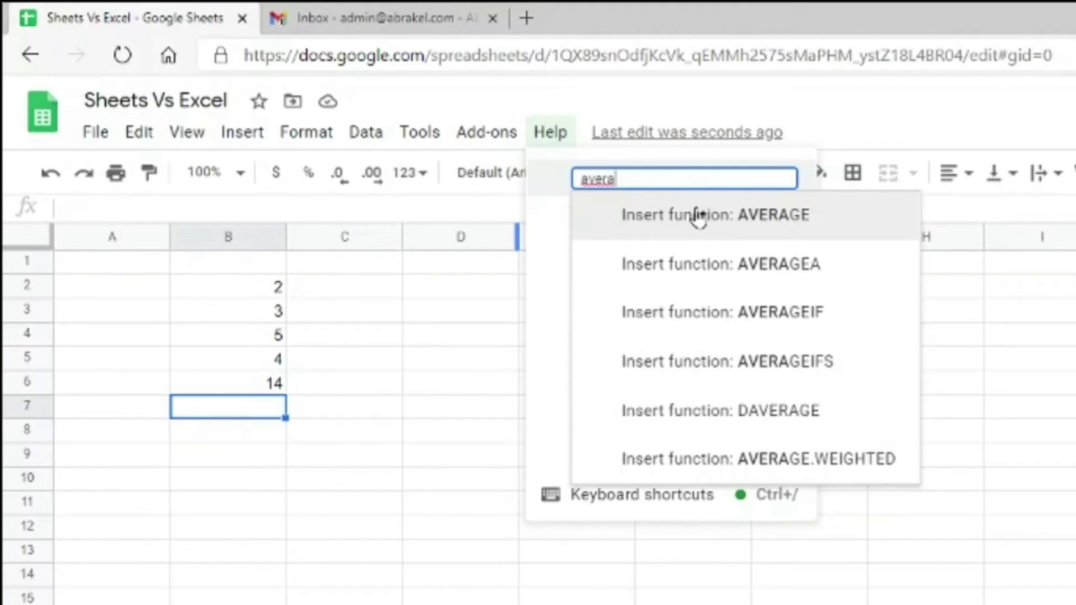
click(698, 215)
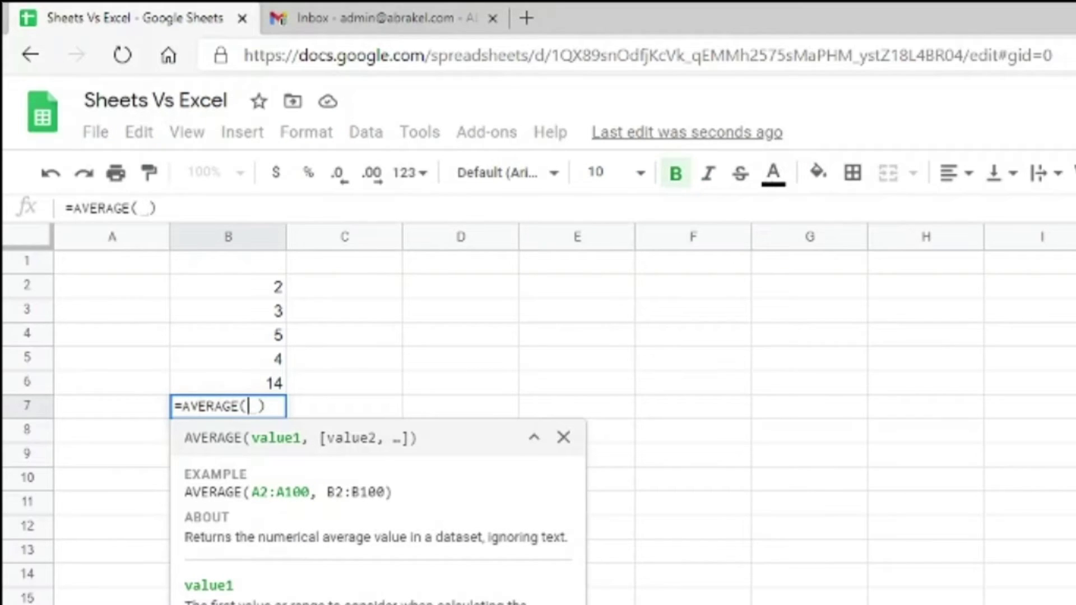
Step: Average B2:B6 in B7, giving 5.6
drag(271, 295, 274, 386)
key(Return)
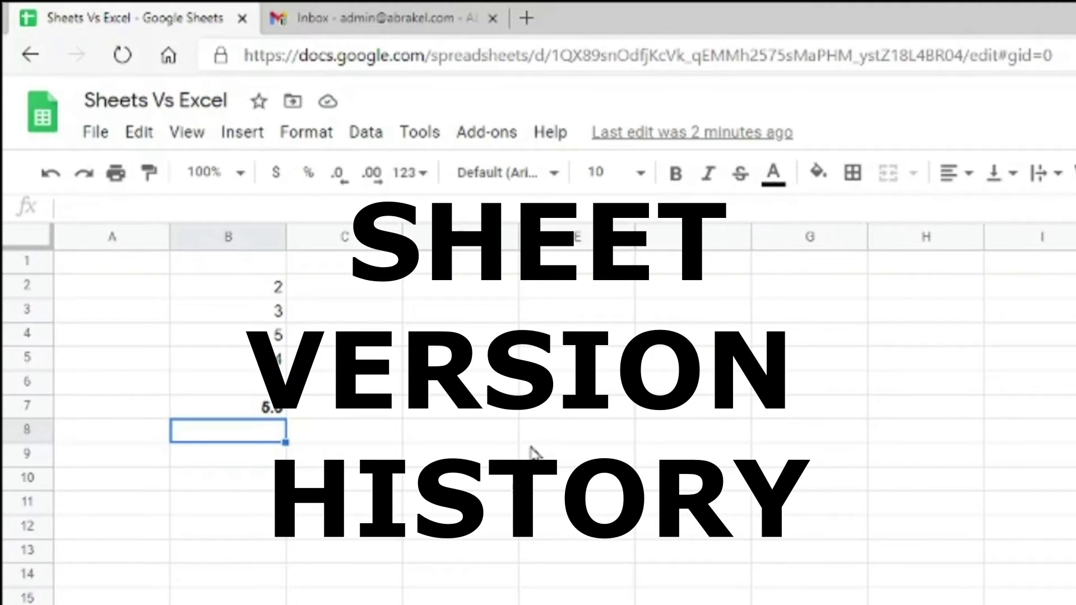
Step: Open the spreadsheet's version history from the File menu
click(95, 131)
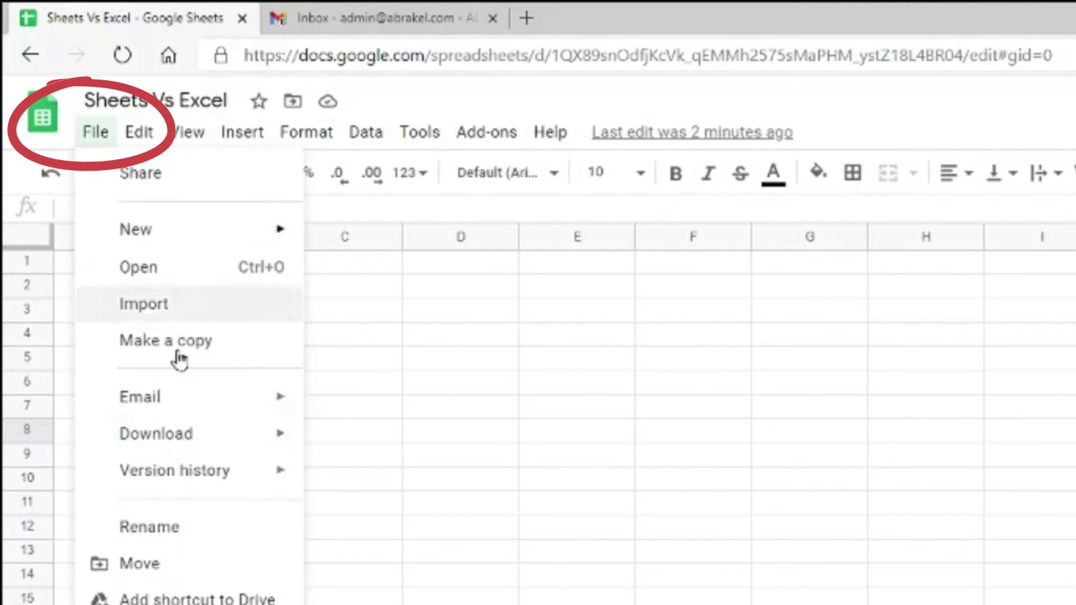
mouse_move(211, 477)
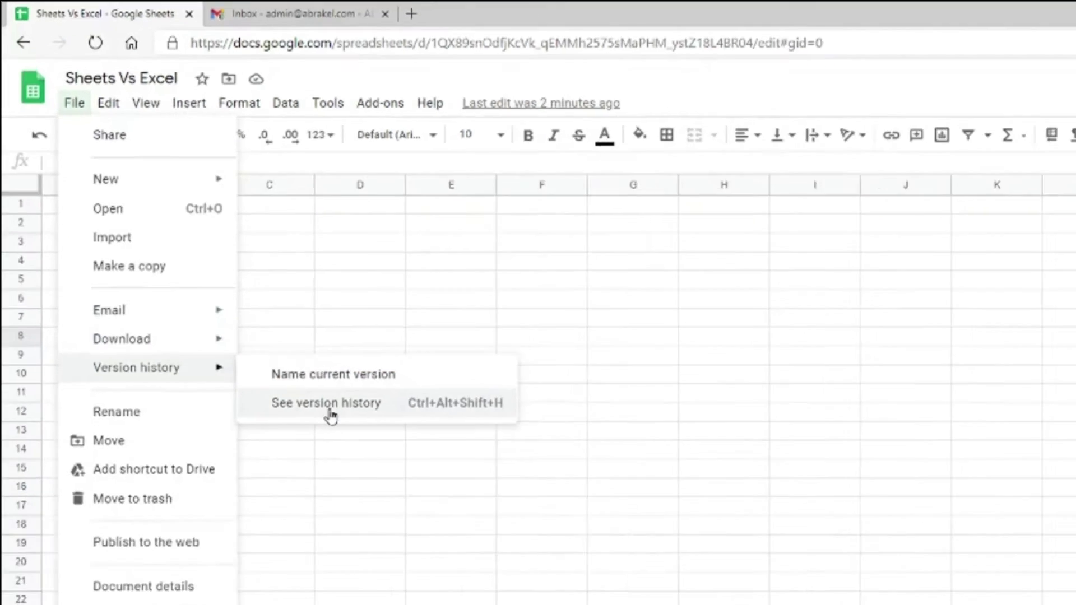
click(356, 447)
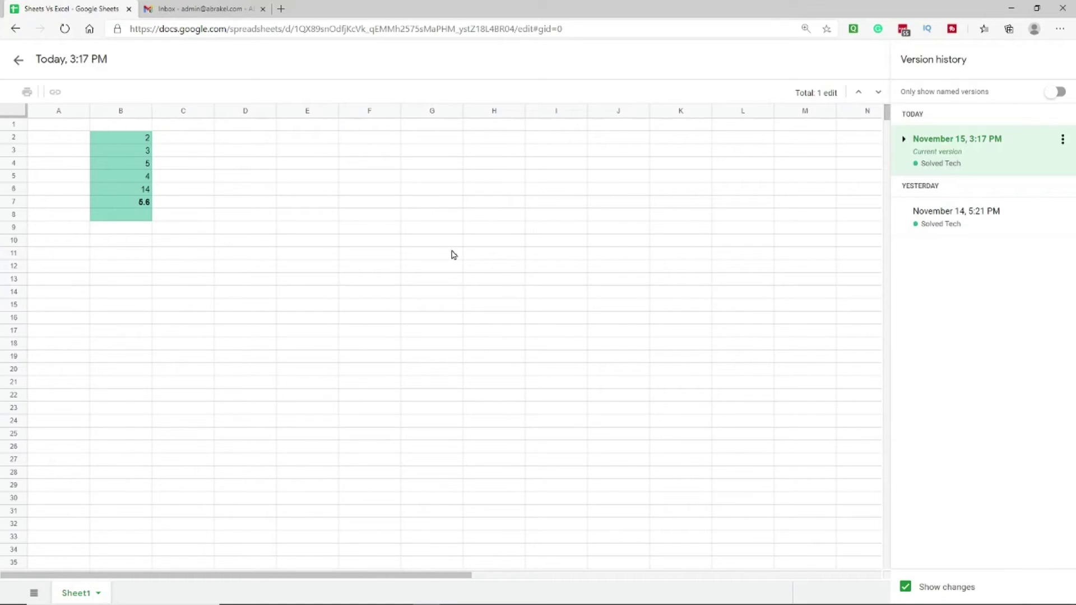
Step: Preview the November 14 version, then expand the November 15 version's individual saves
click(980, 229)
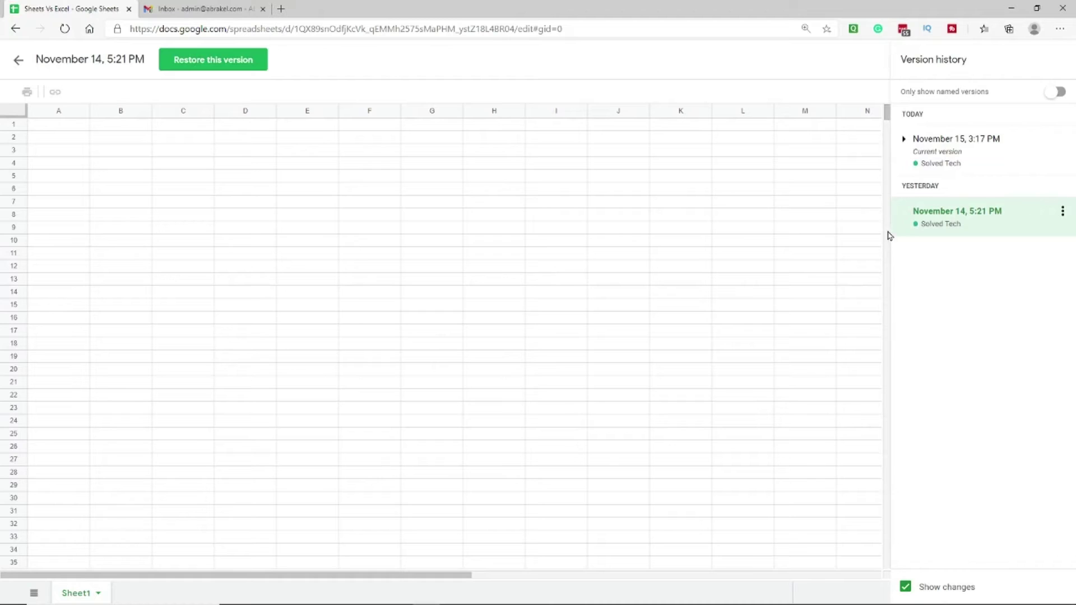
click(986, 158)
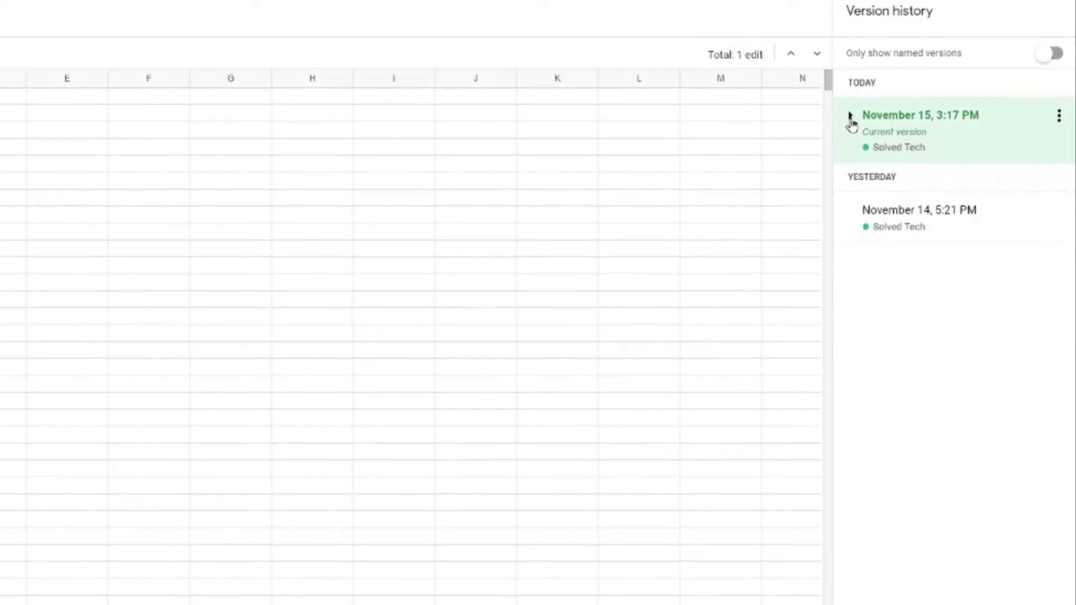
click(888, 135)
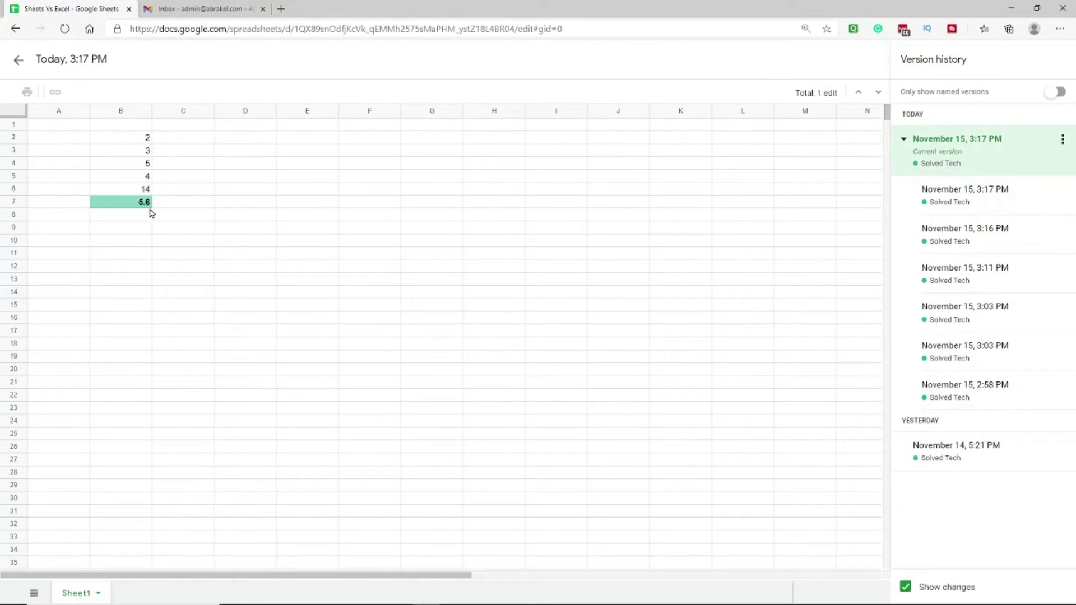
Step: Step back through the 3:17 PM, 3:11 PM and 2:58 PM versions
click(963, 200)
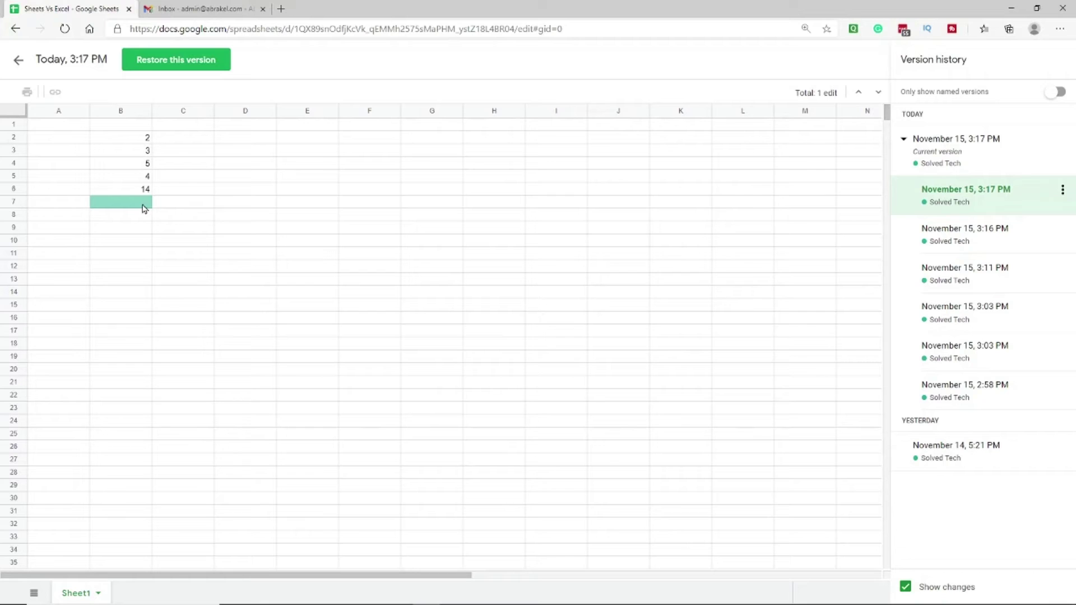
click(936, 271)
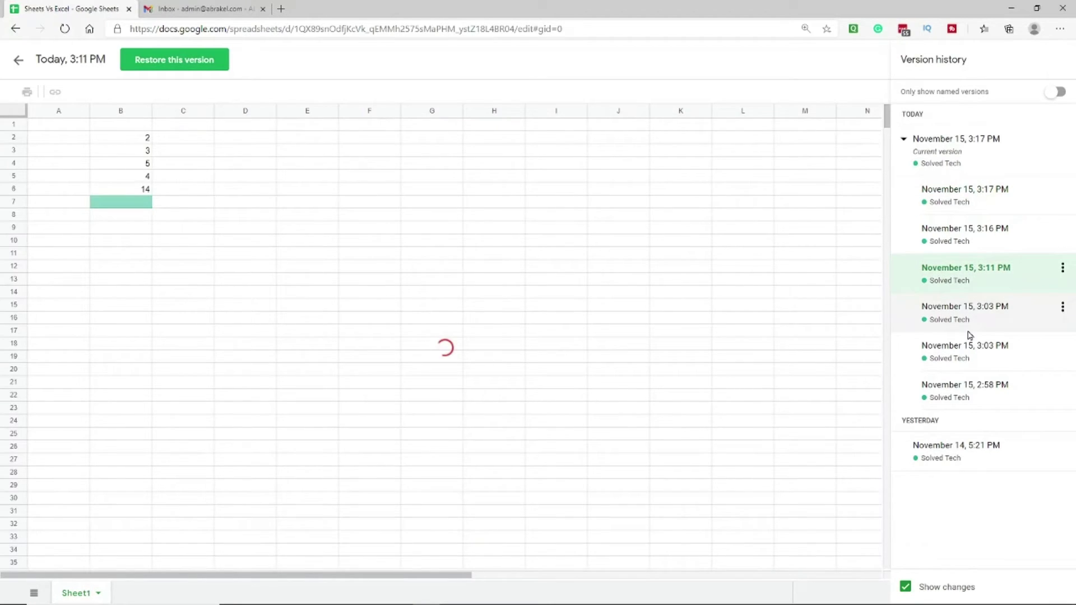
click(972, 387)
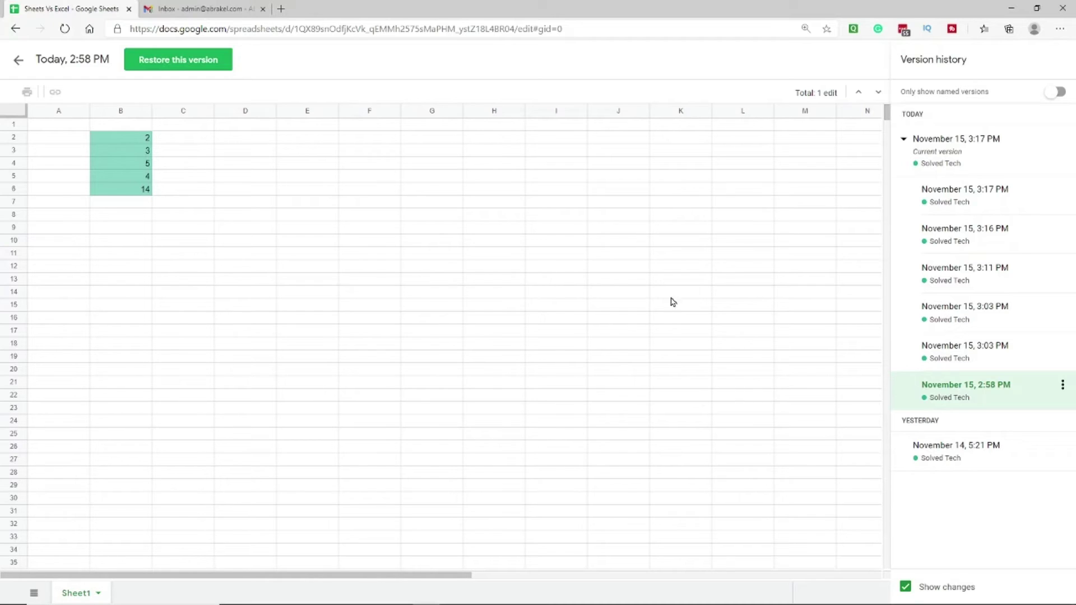
Step: View the 3:03 PM version with change highlighting toggled, then exit version history
click(905, 587)
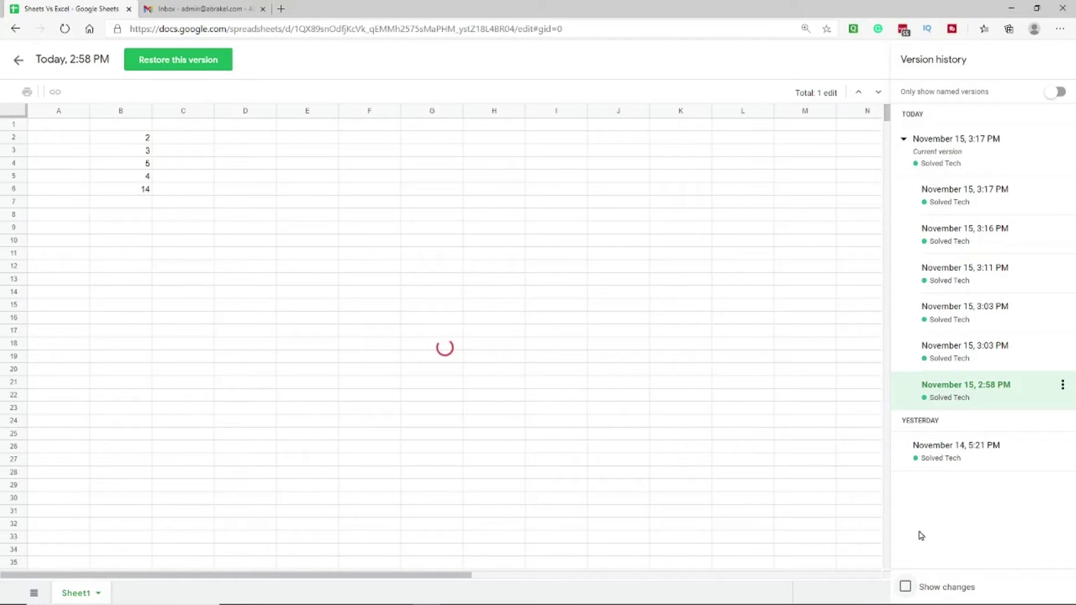
click(982, 314)
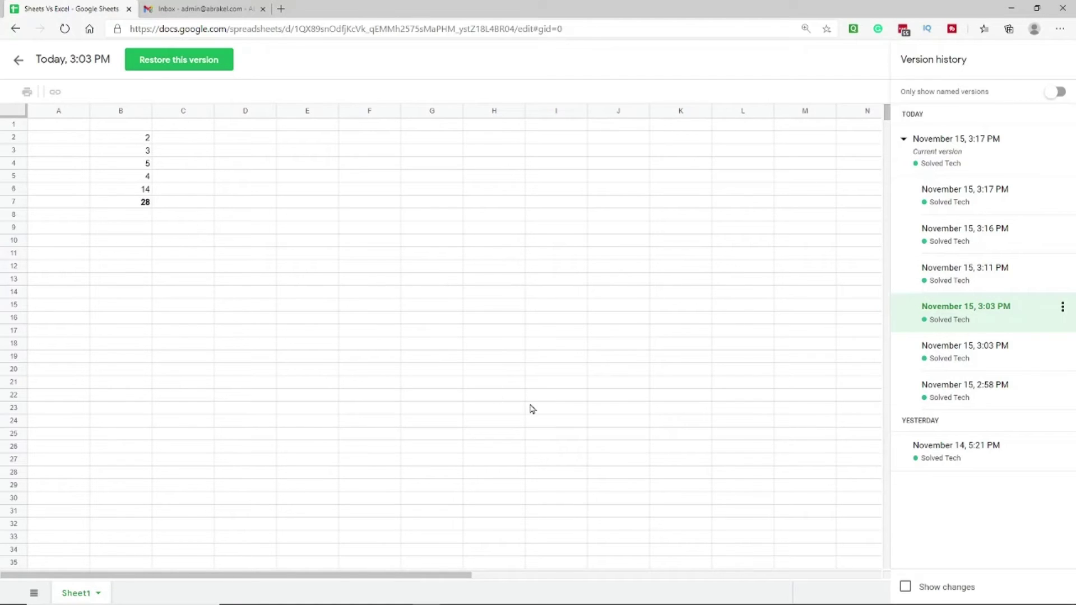
click(905, 586)
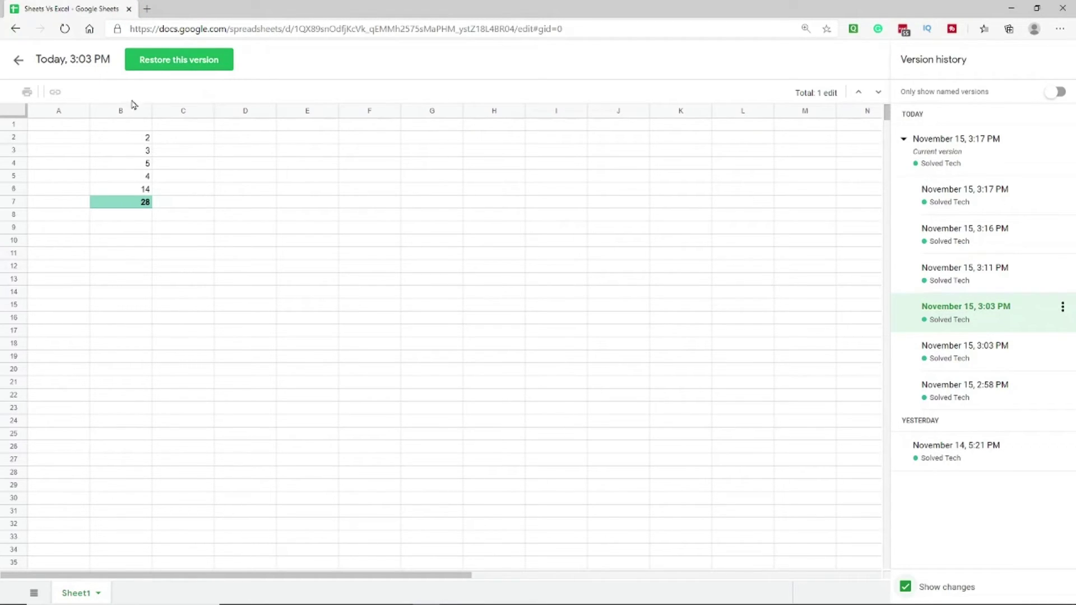
click(20, 69)
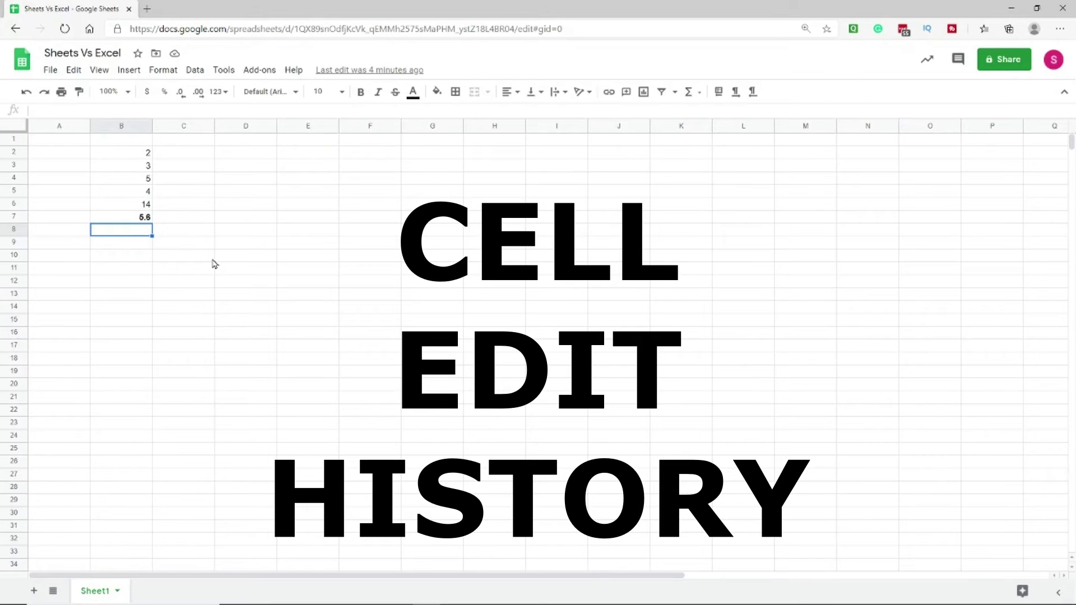
Step: Step back through B7's edit history from =AVERAGE(B2:B6) to the earlier =sum(B2:B6)
right_click(137, 220)
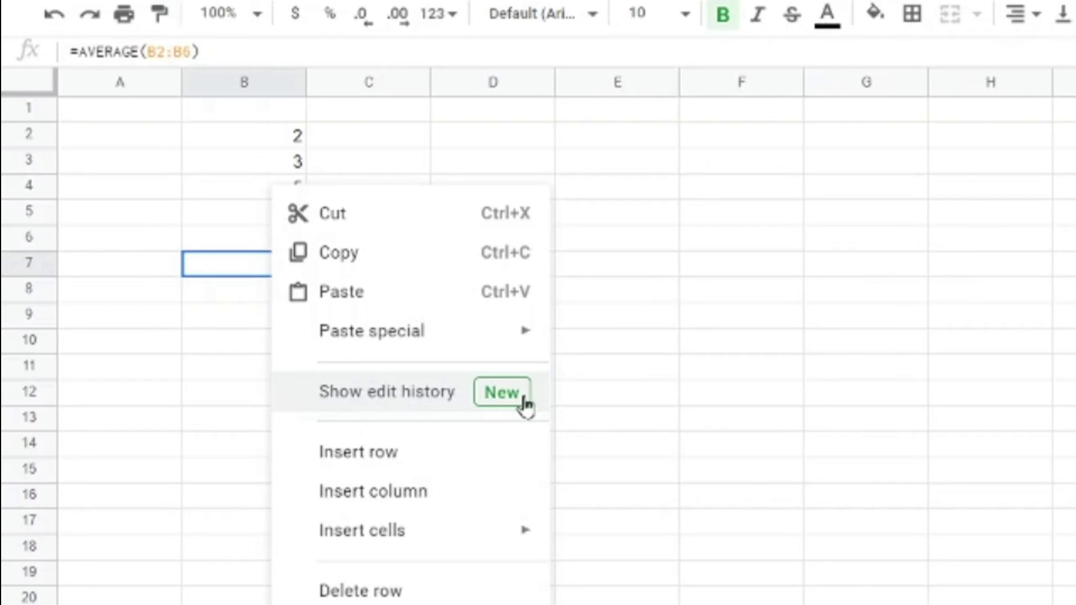
click(395, 392)
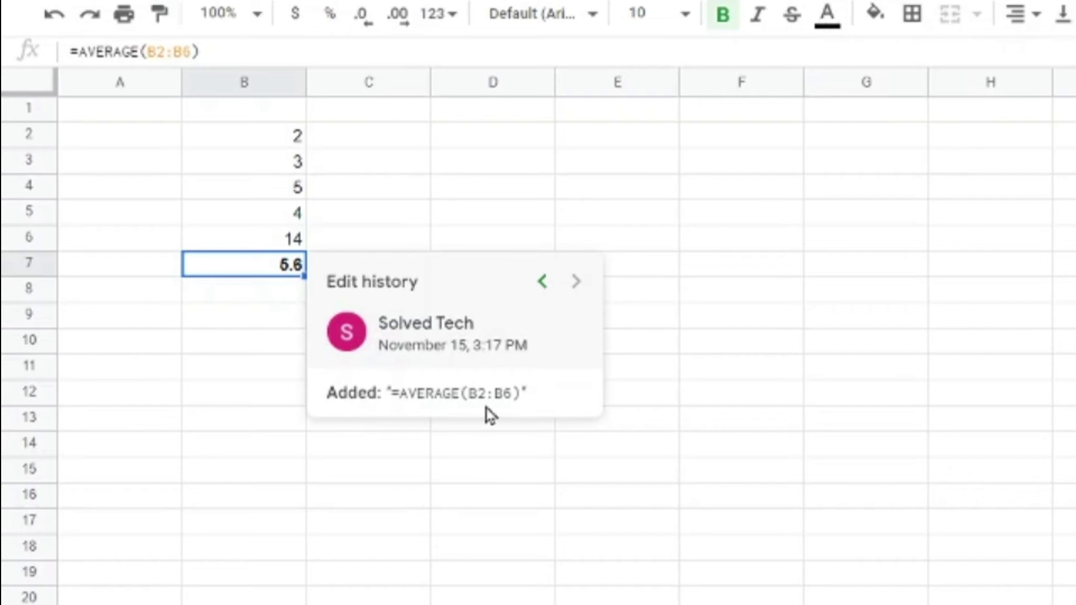
click(541, 282)
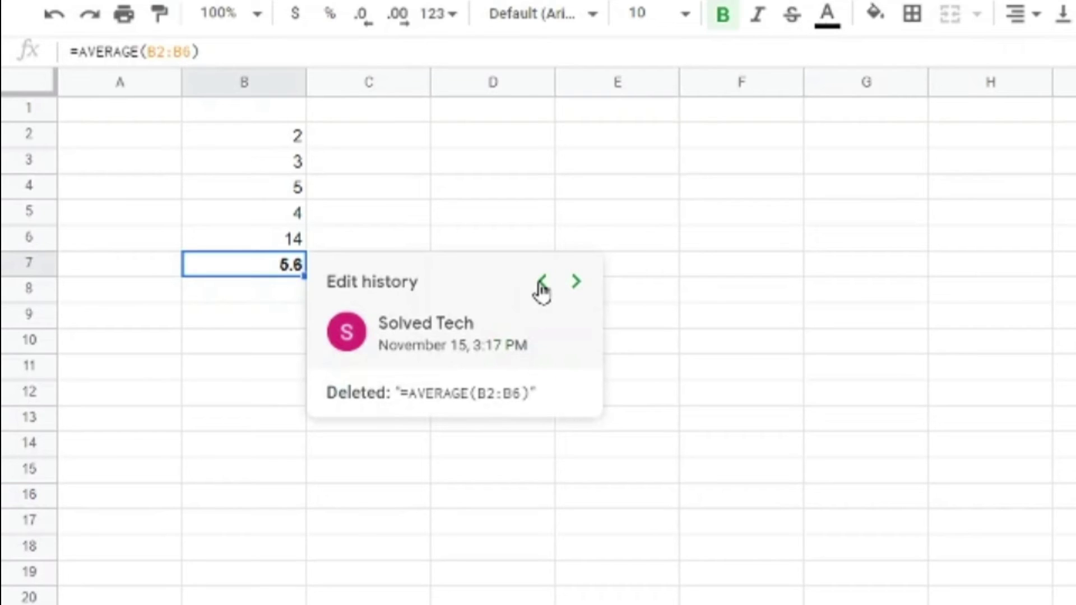
click(542, 283)
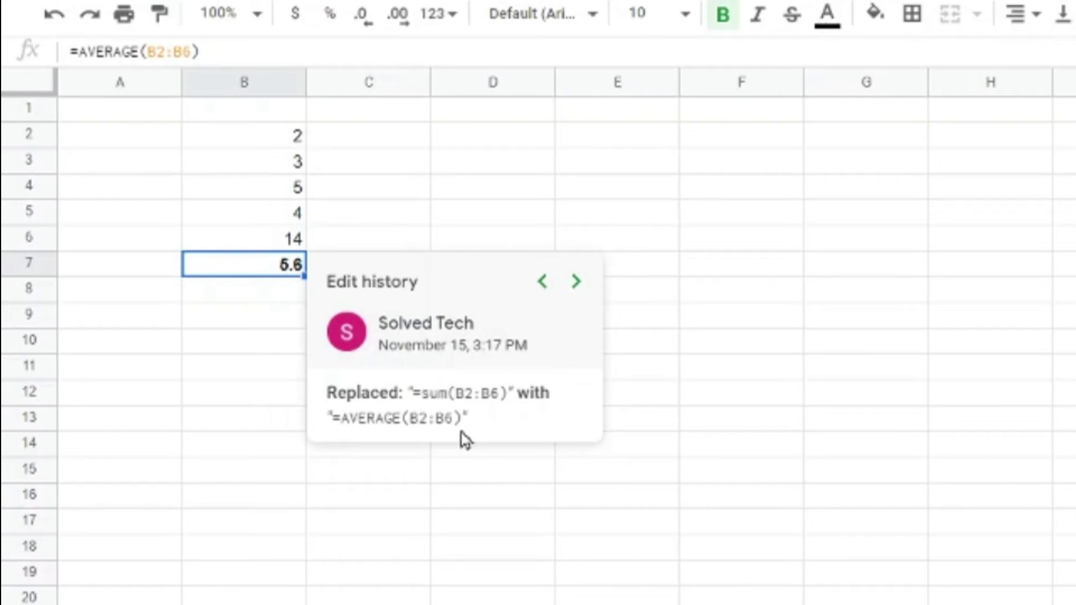
click(529, 536)
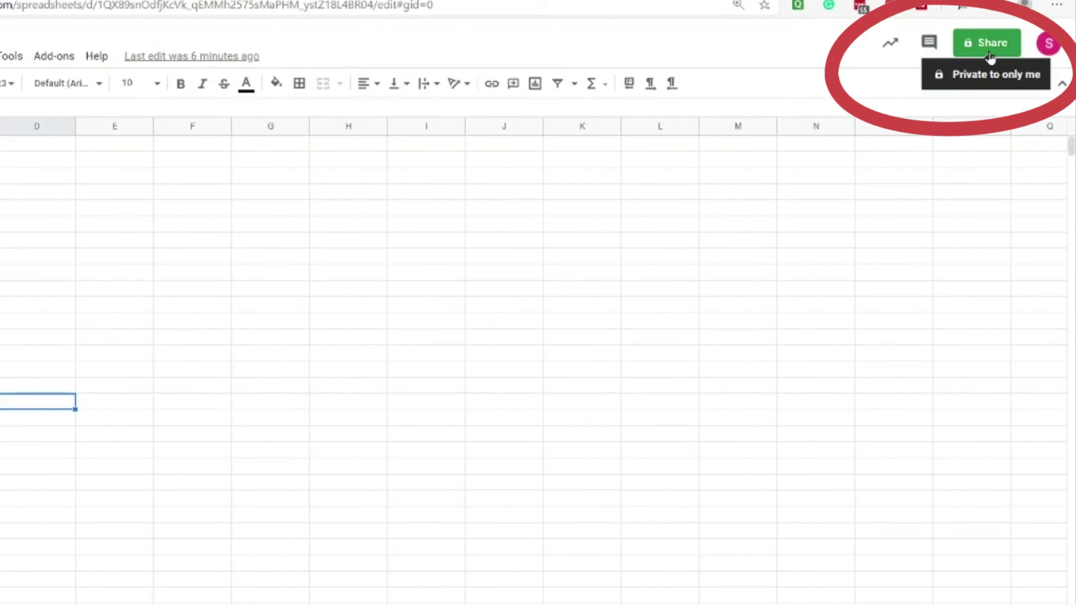
Step: Open the spreadsheet's sharing settings and start adding people to share with
click(989, 56)
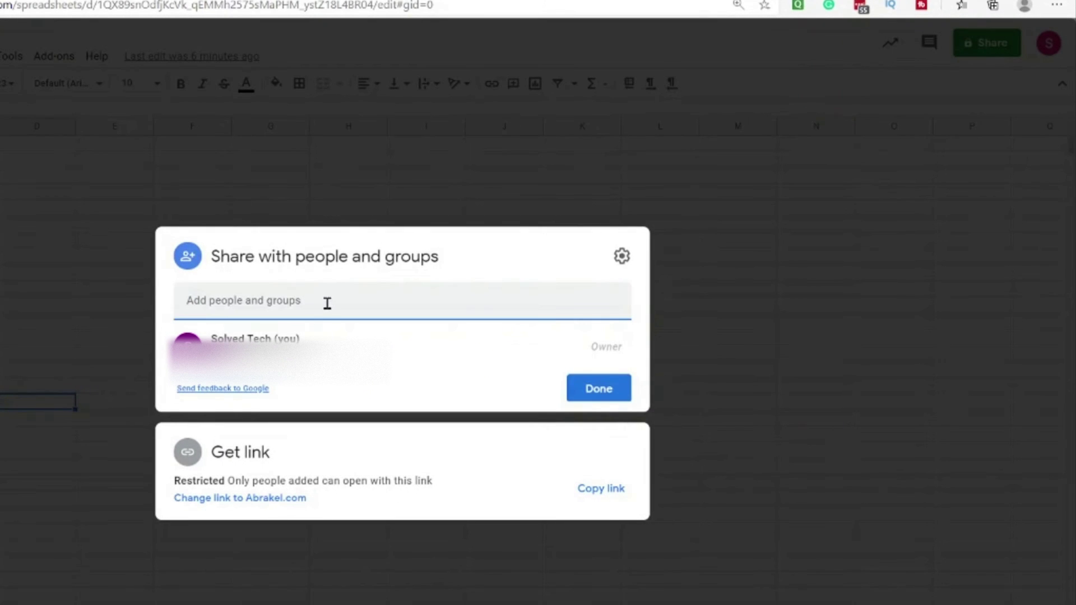
click(689, 238)
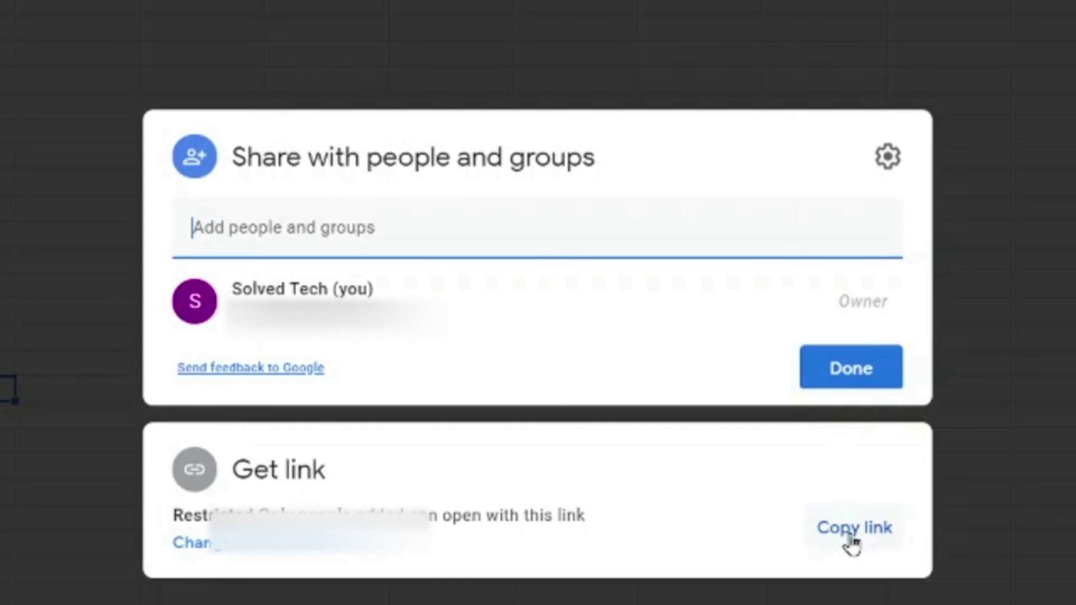
Step: Try organisation-wide link viewing, then set link access back to Restricted and finish
click(206, 548)
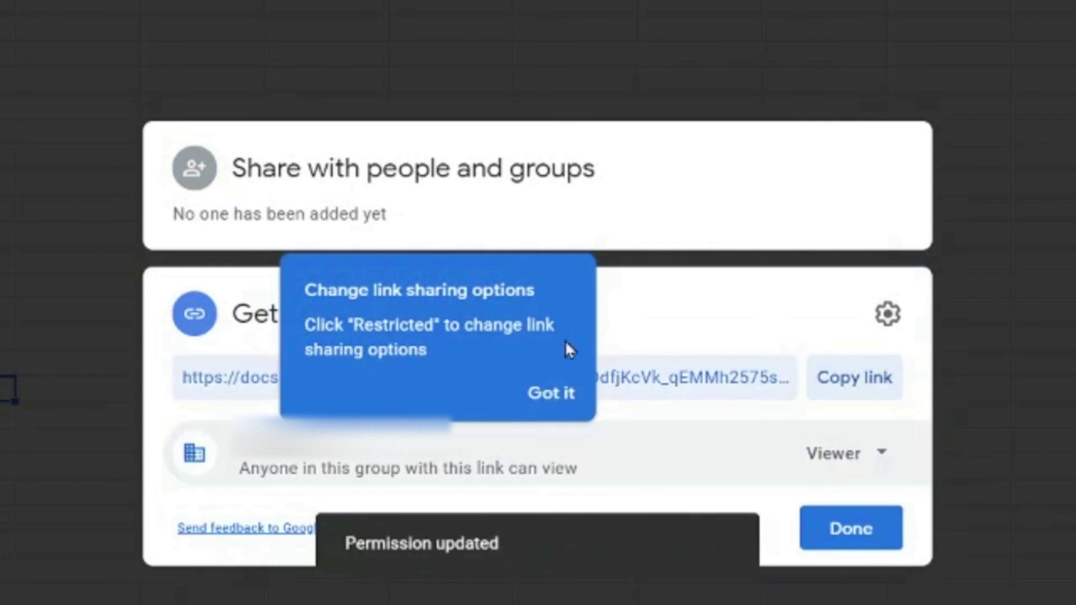
click(547, 407)
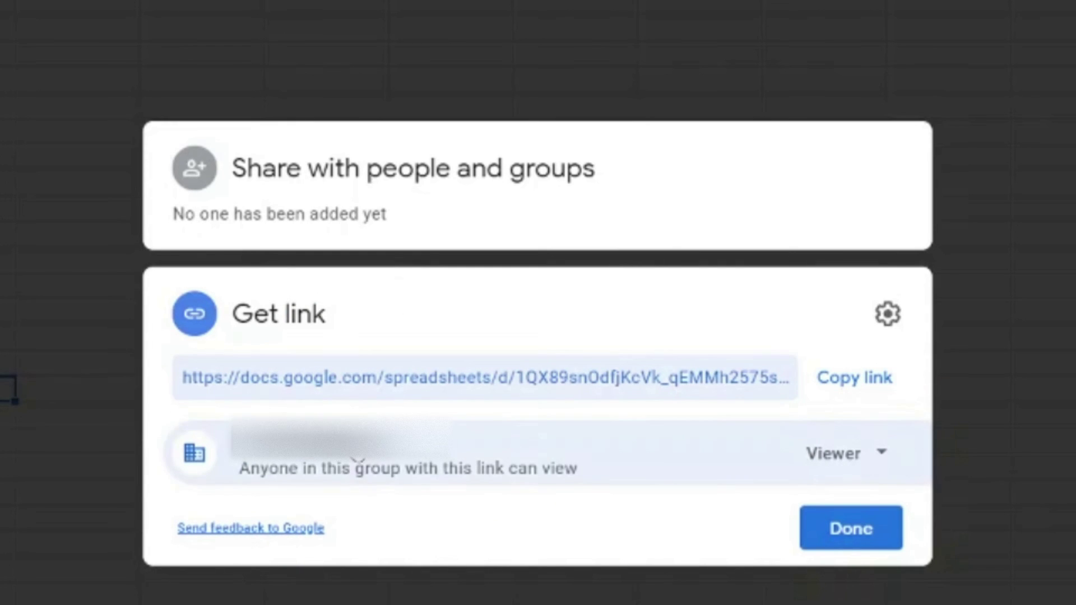
click(355, 462)
click(355, 496)
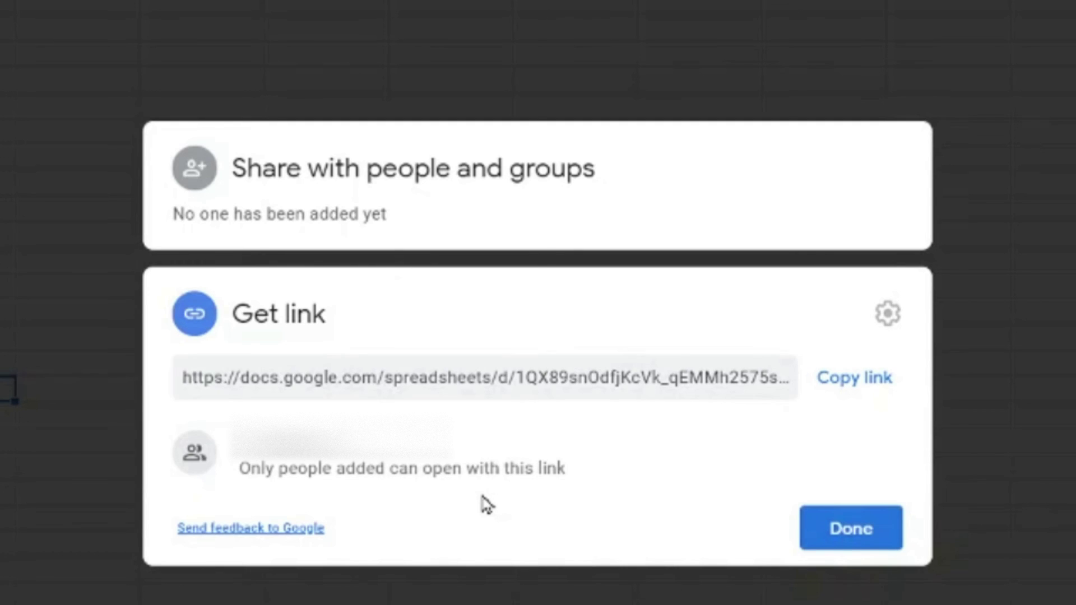
click(881, 535)
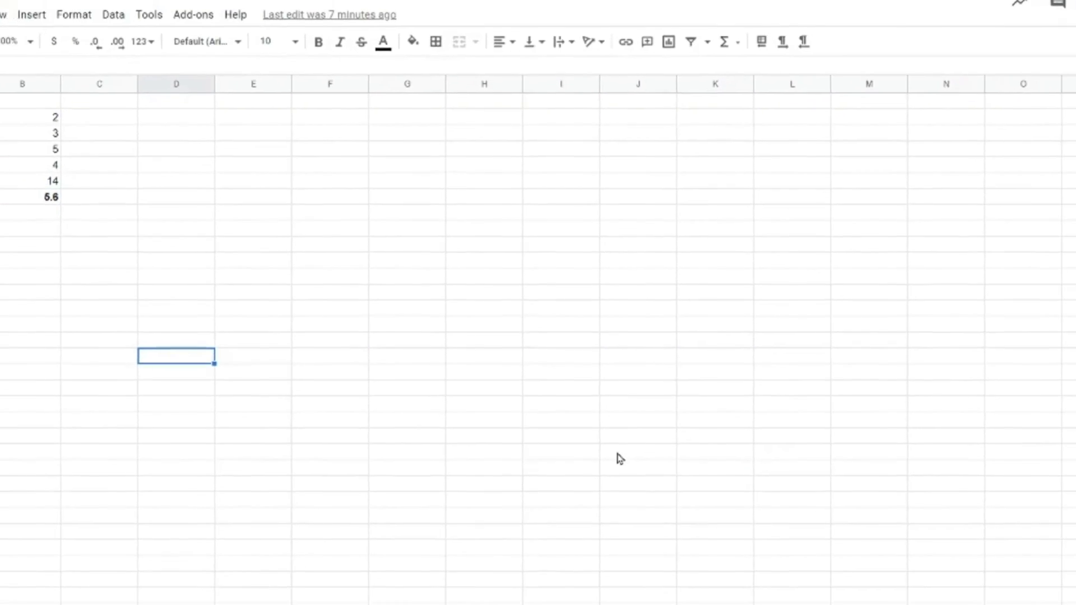